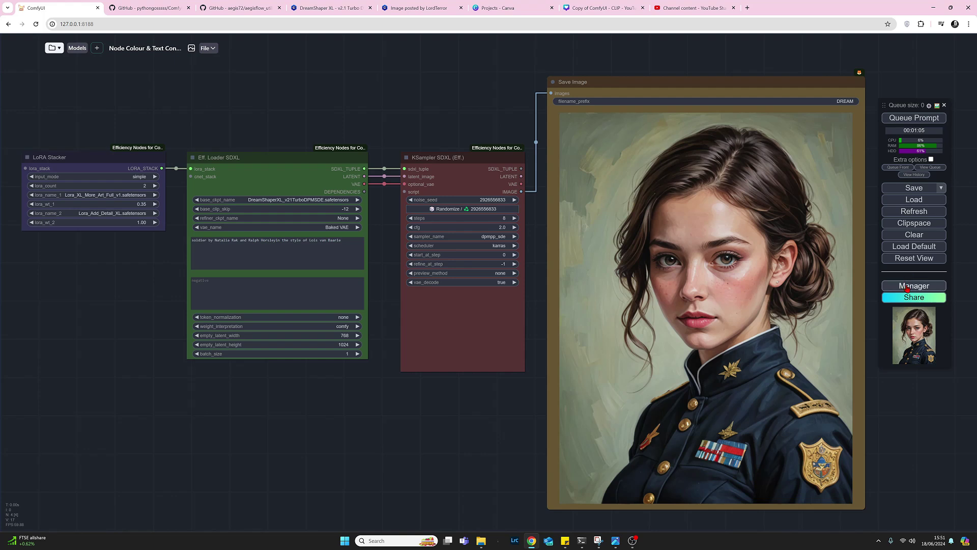
- In the Manager's Install Custom Nodes list, search for 'ssss' to find ComfyUI-Custom-Scripts
left_click(907, 289)
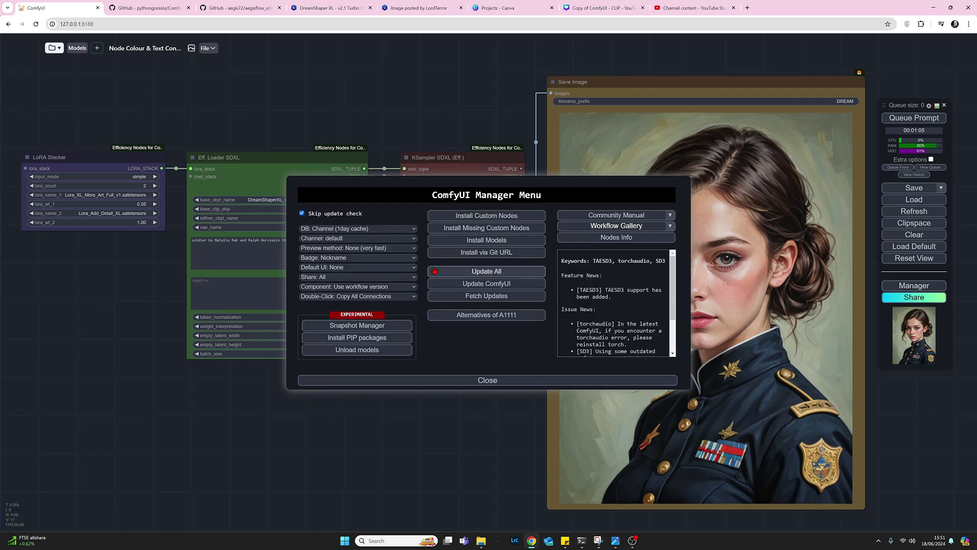
left_click(444, 219)
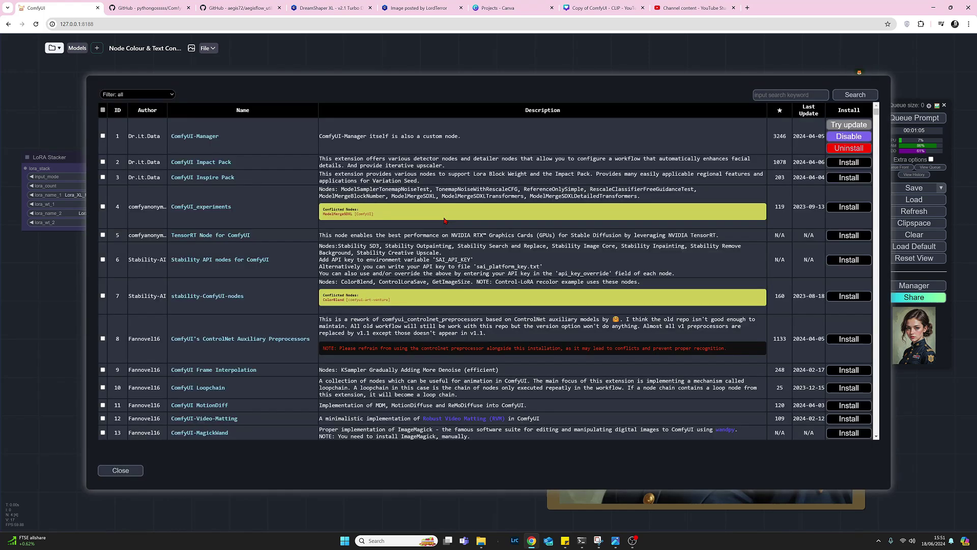
left_click(768, 95)
type("ssss")
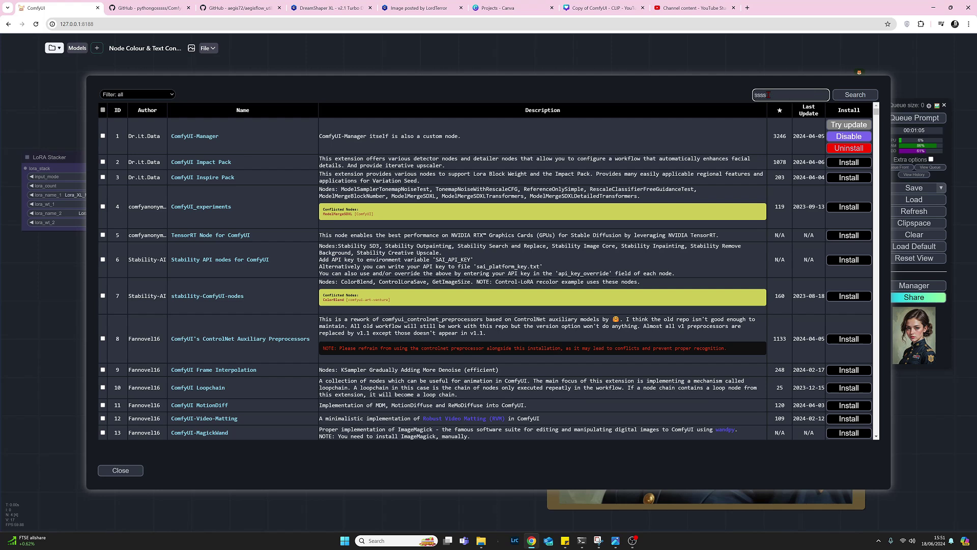
key("Return")
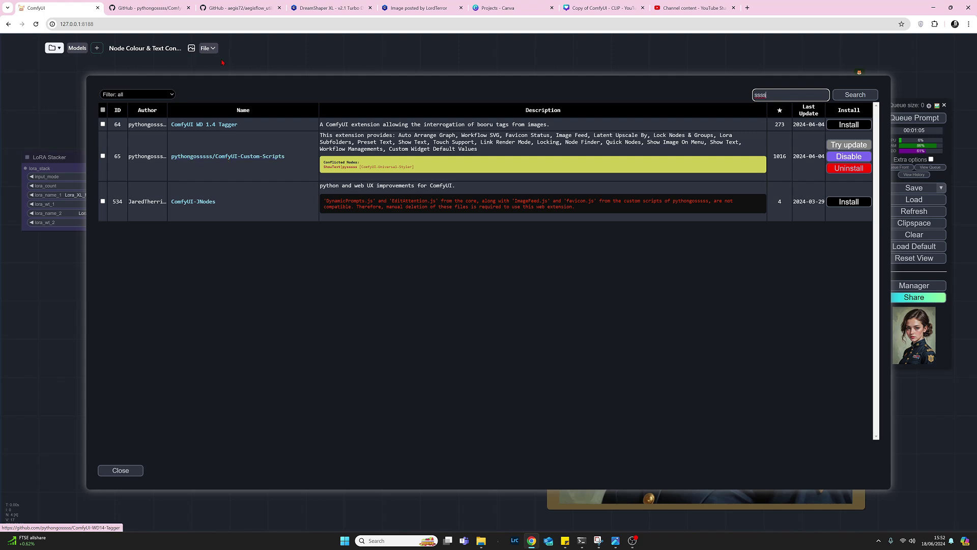
- Scroll the ComfyUI-Custom-Scripts GitHub README down to the Custom Colors feature and back up
left_click(145, 8)
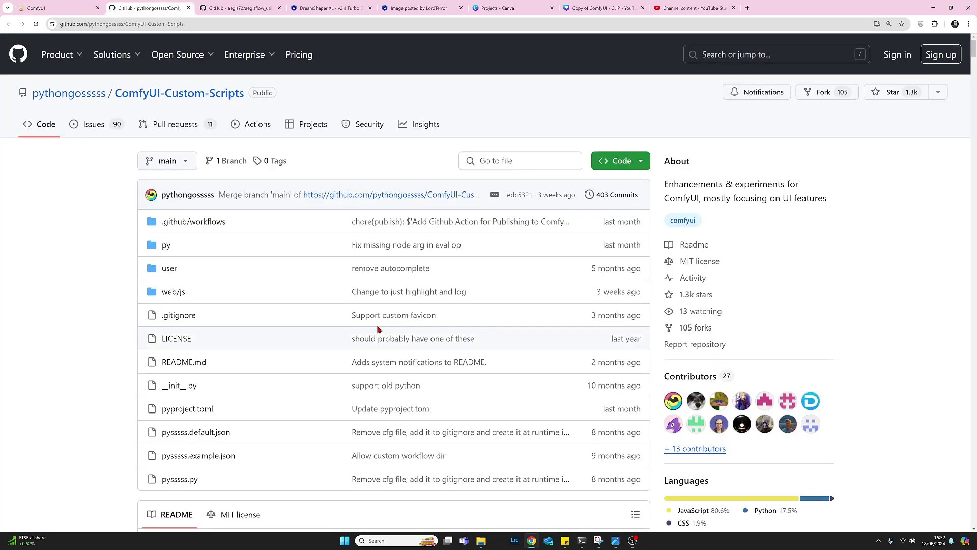
scroll(378, 329, "down", 20)
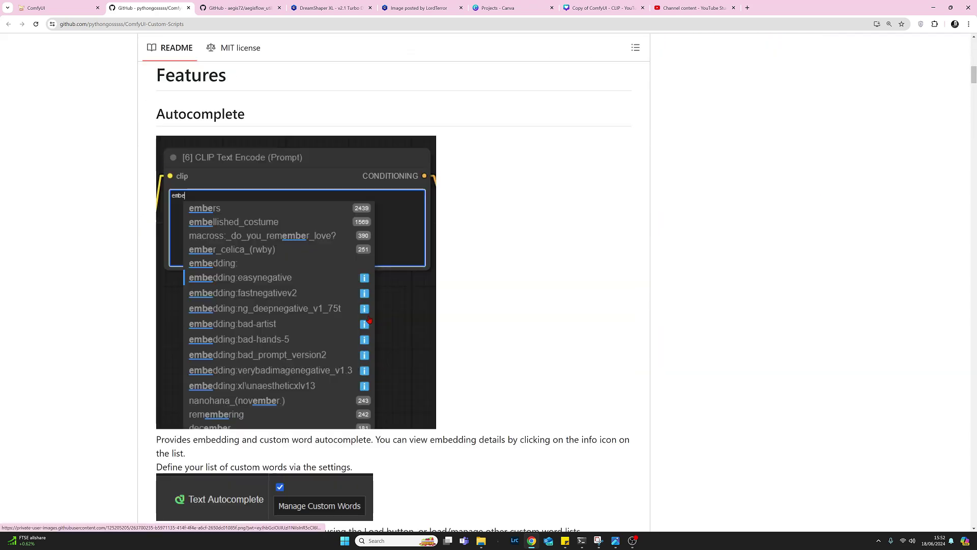
scroll(365, 319, "down", 15)
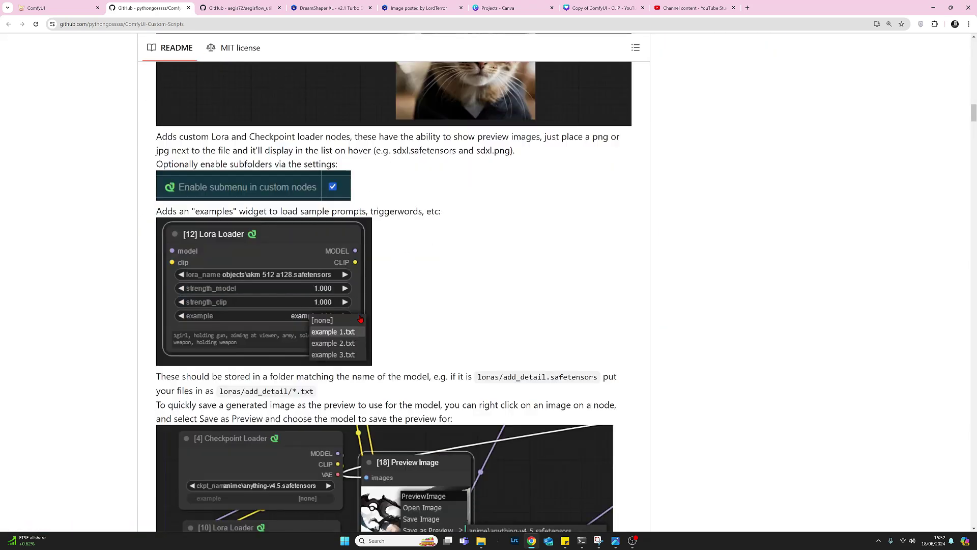
scroll(358, 317, "down", 12)
scroll(358, 317, "down", 13)
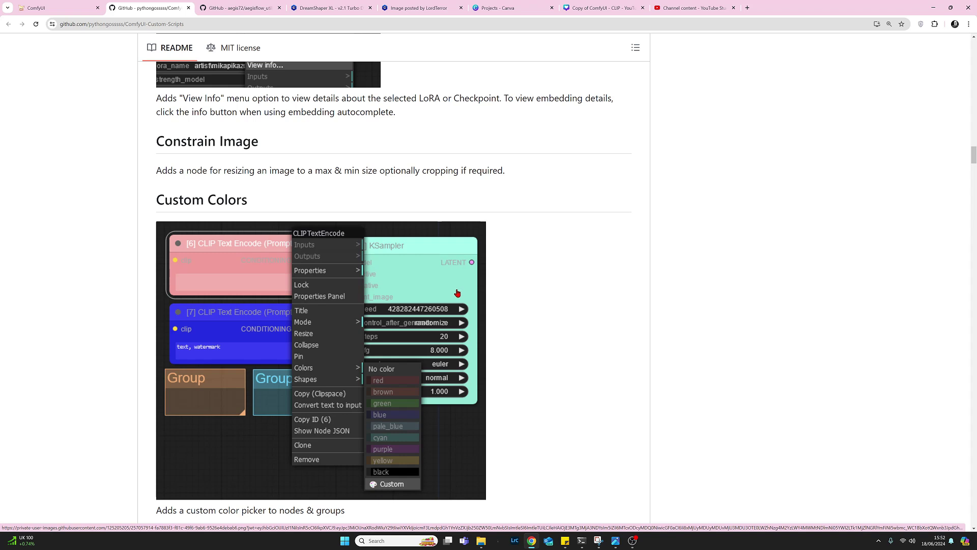
scroll(455, 288, "up", 3)
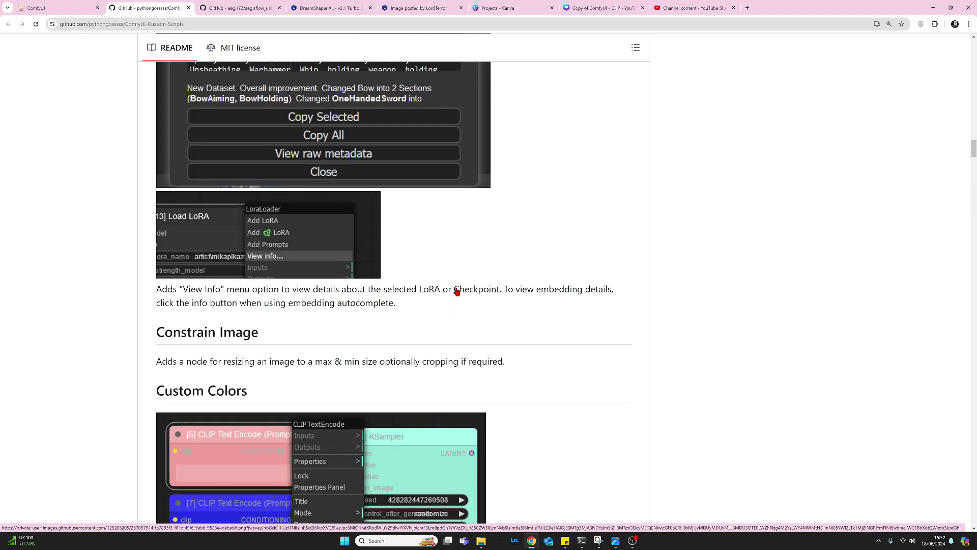
scroll(448, 270, "up", 7)
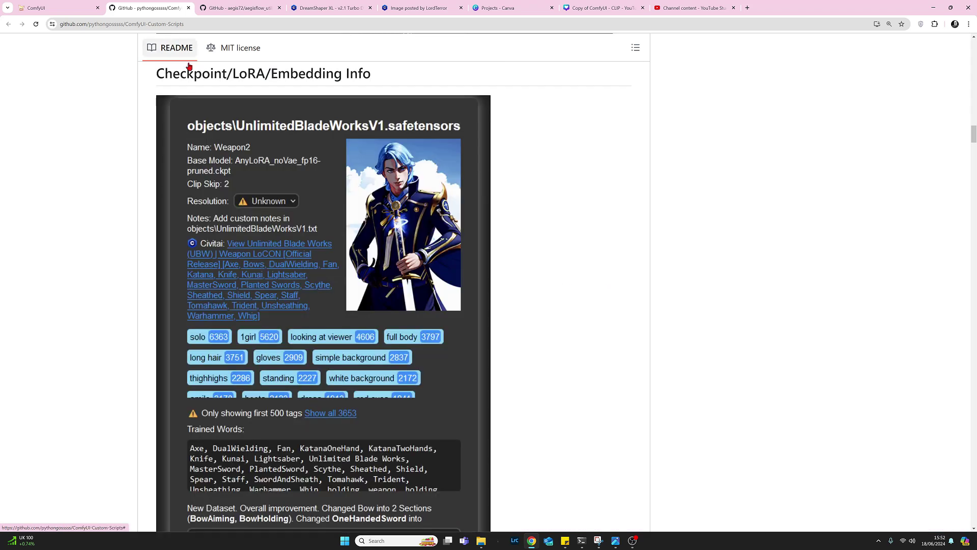
scroll(567, 321, "up", 5)
scroll(567, 320, "up", 13)
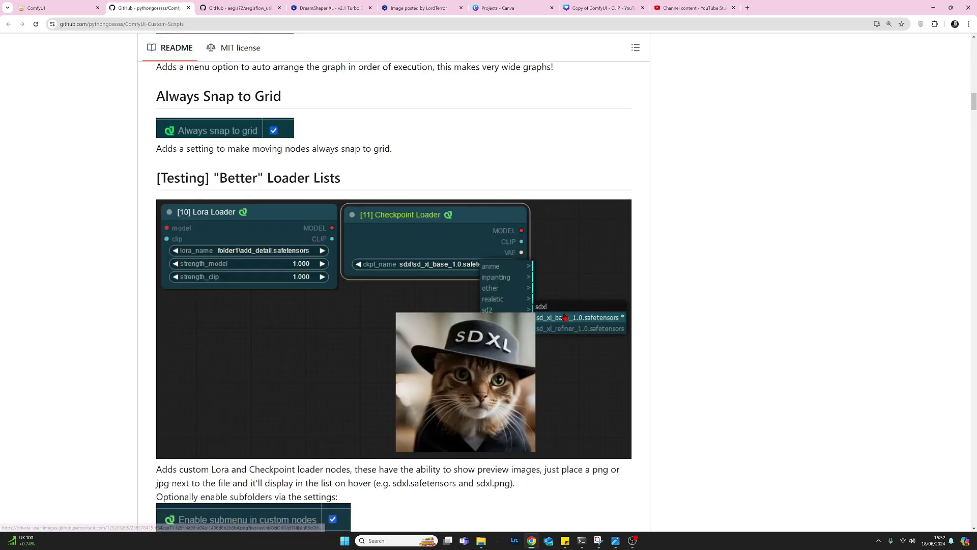
scroll(560, 311, "up", 3)
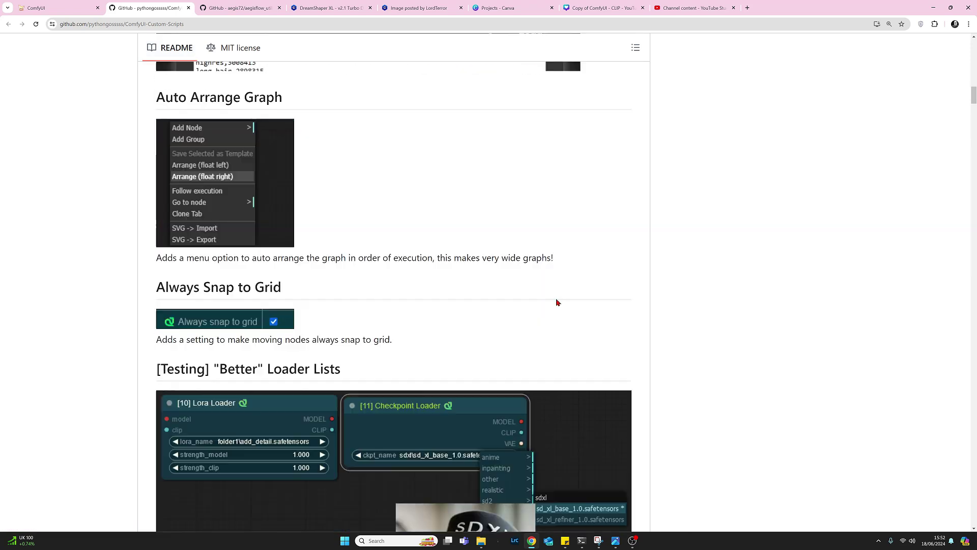
- Back in ComfyUI, replace the custom-node search term with 'aegi' to find AegisFlow Utility Nodes
left_click(41, 6)
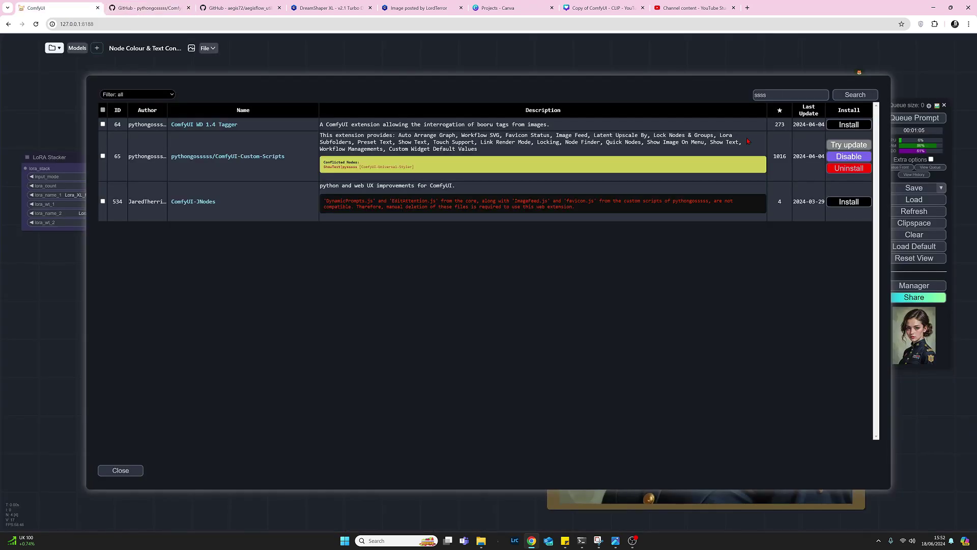
double_click(759, 94)
type("aegis")
key("Return")
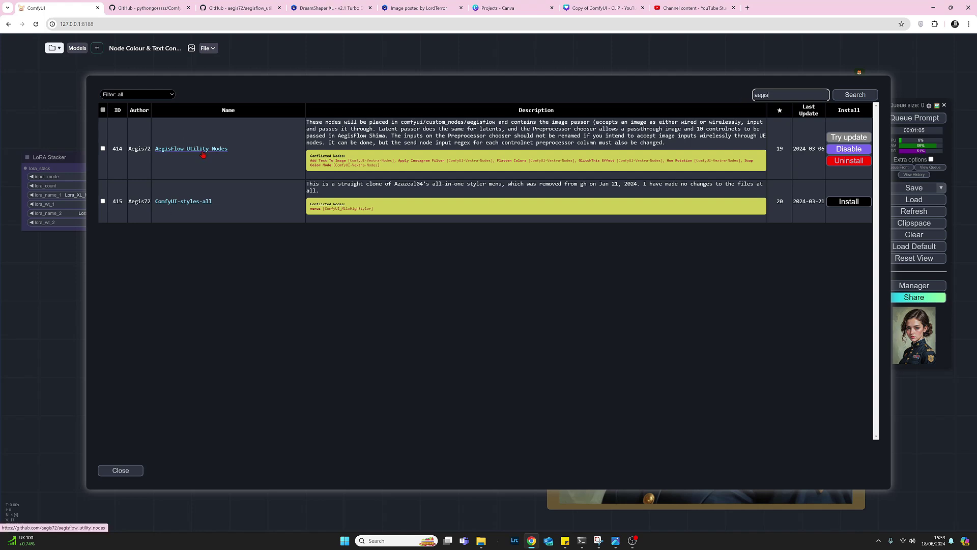
- Scroll the aegisflow_utility_nodes README to its Auto Contrast node text section
left_click(254, 12)
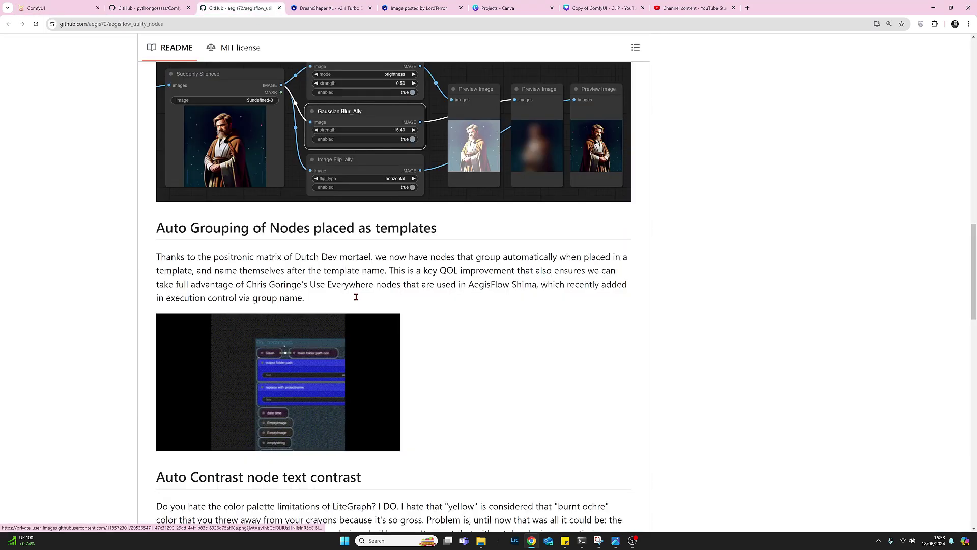
scroll(351, 301, "down", 10)
scroll(351, 301, "down", 7)
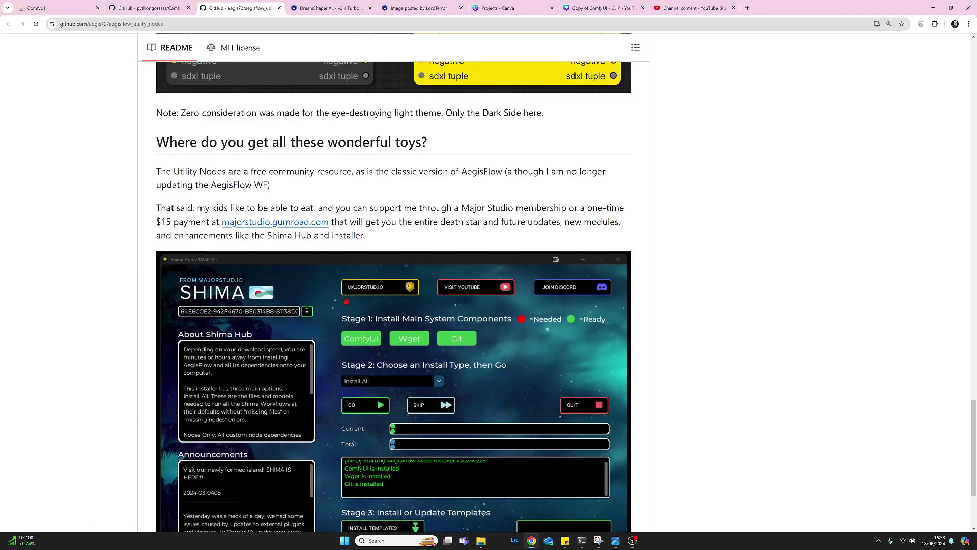
scroll(345, 301, "up", 10)
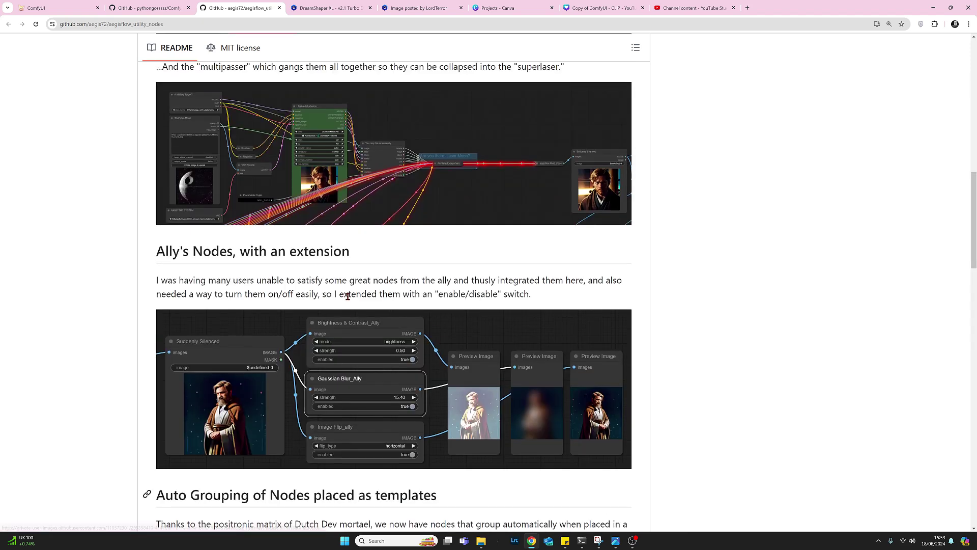
scroll(351, 296, "down", 4)
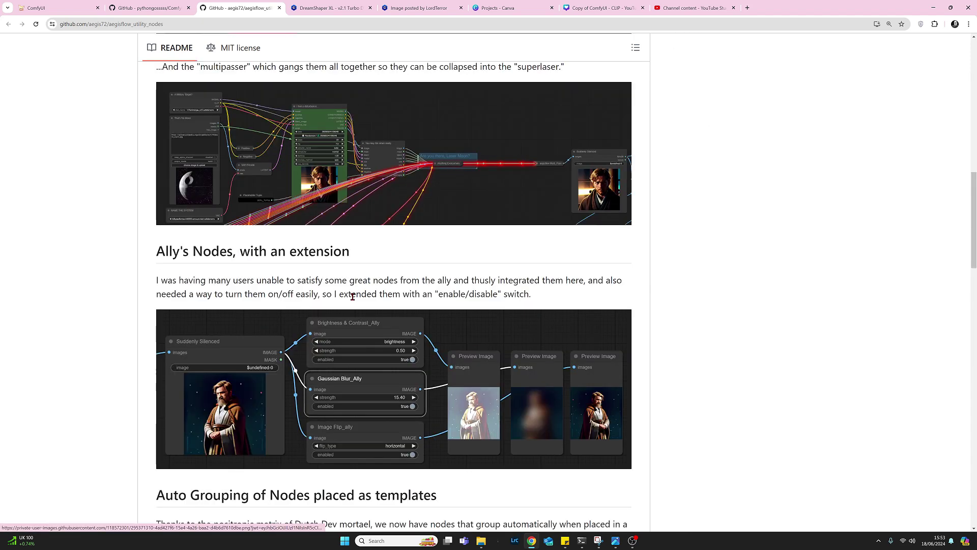
scroll(352, 296, "down", 12)
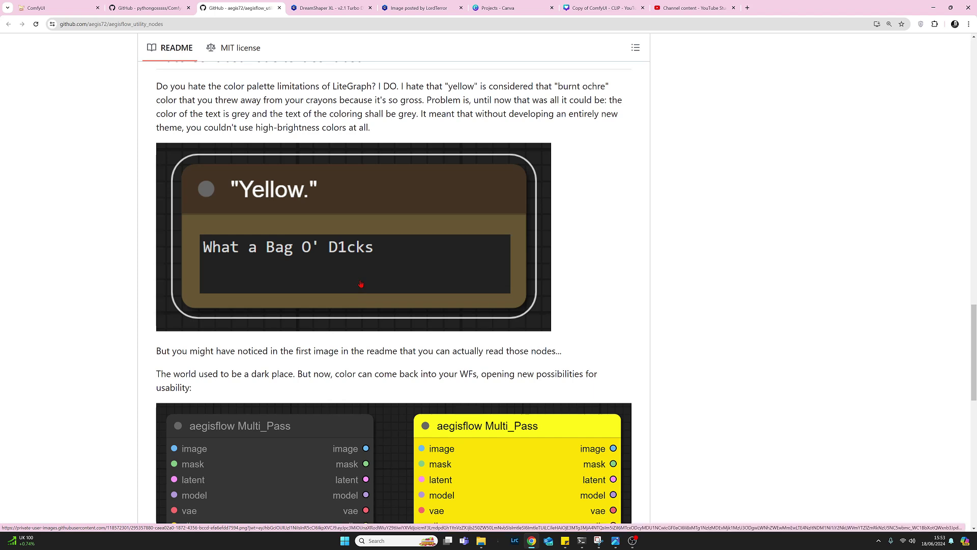
scroll(357, 250, "up", 3)
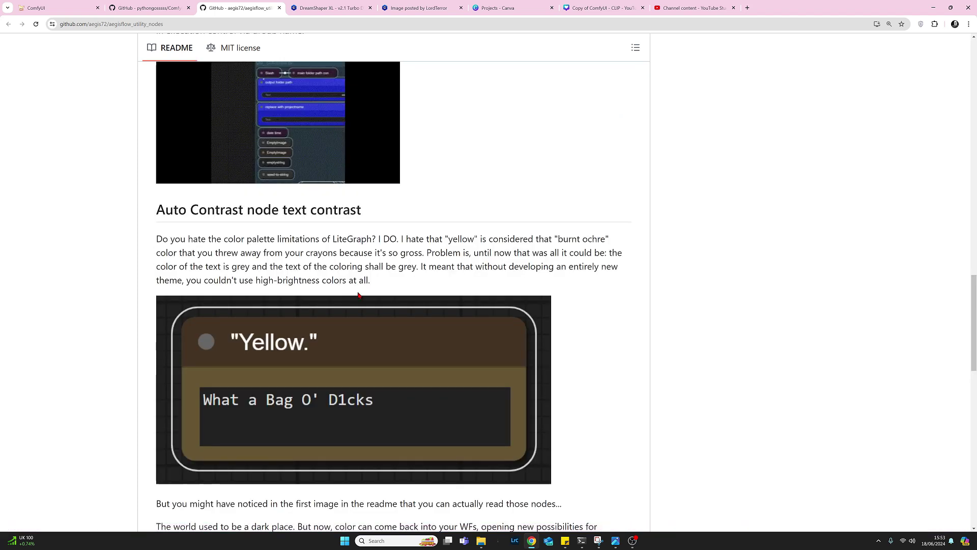
- Close the custom node Manager and select the Eff. Loader SDXL node in the workflow
left_click(65, 10)
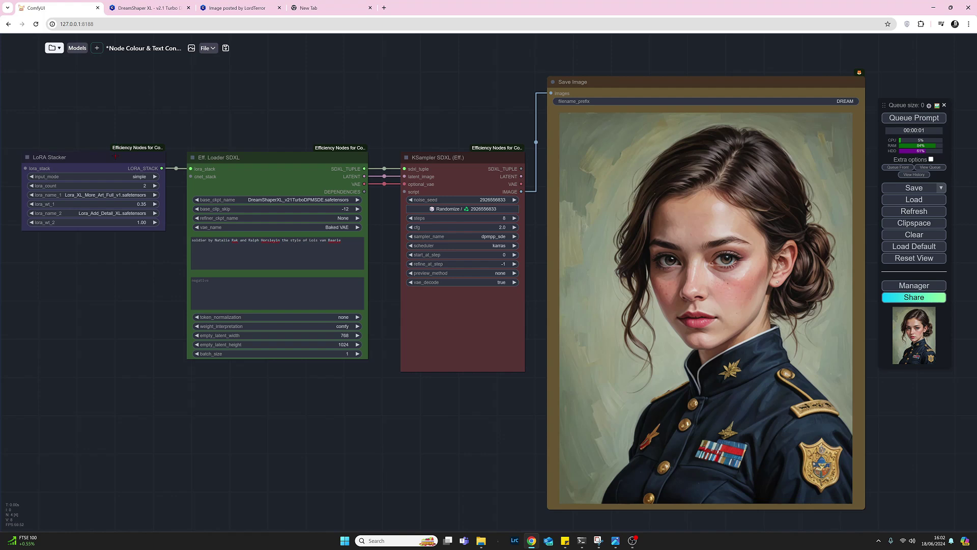
left_click(262, 169)
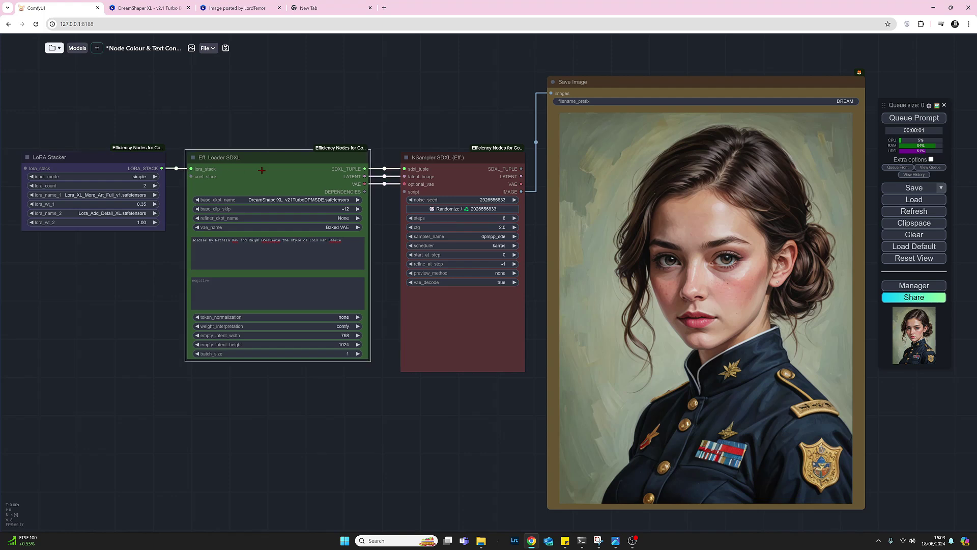
right_click(261, 170)
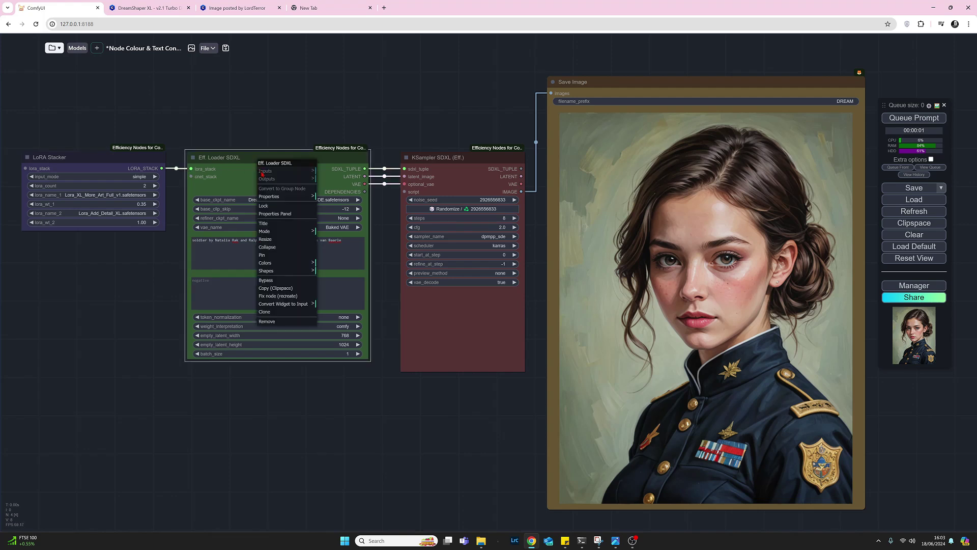
left_click(270, 266)
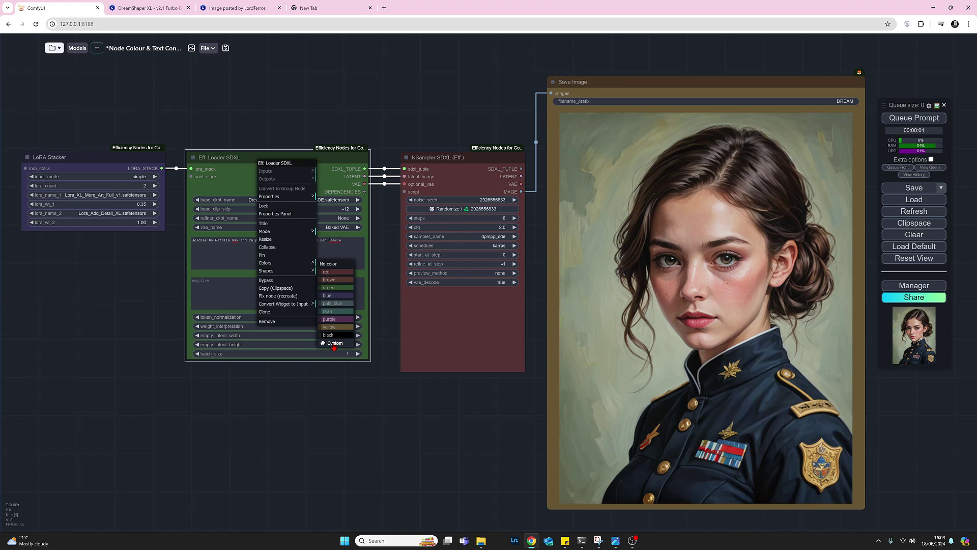
left_click(286, 436)
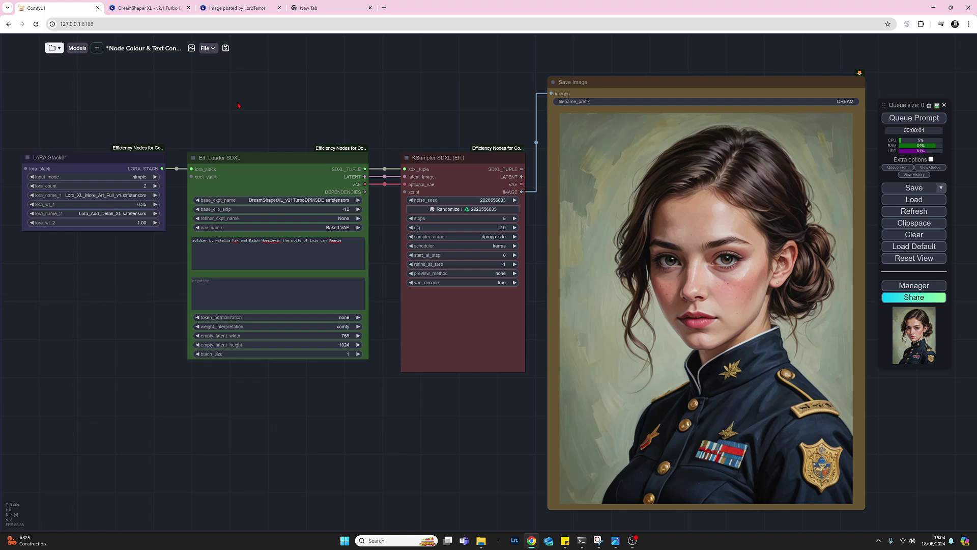
- View the Civitai post of the blue-uniformed soldier portrait with its prompt and settings
left_click(229, 4)
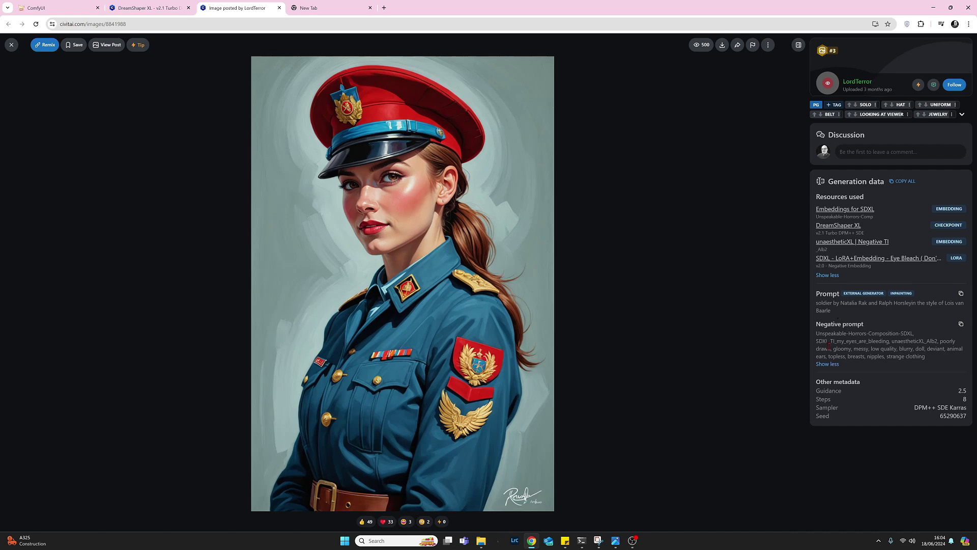
left_click(73, 12)
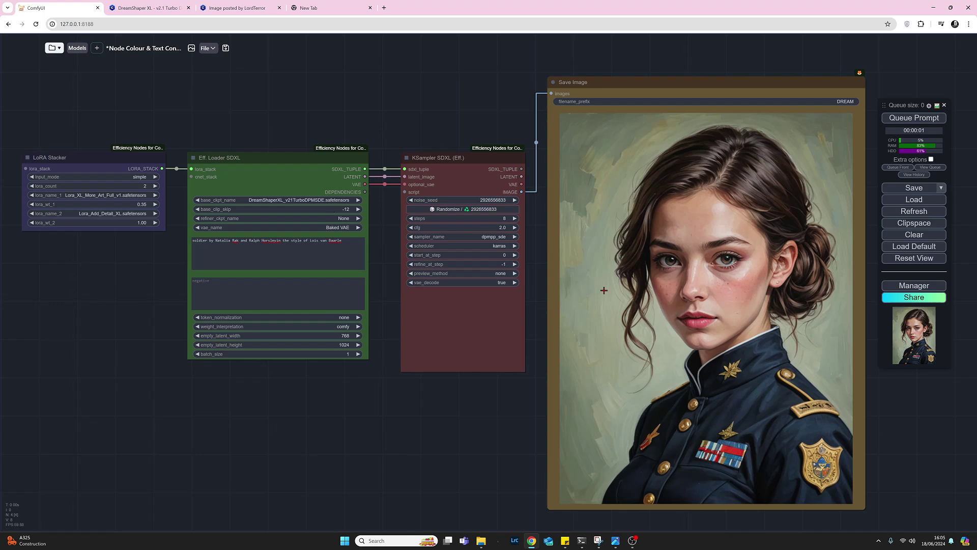
left_click(239, 7)
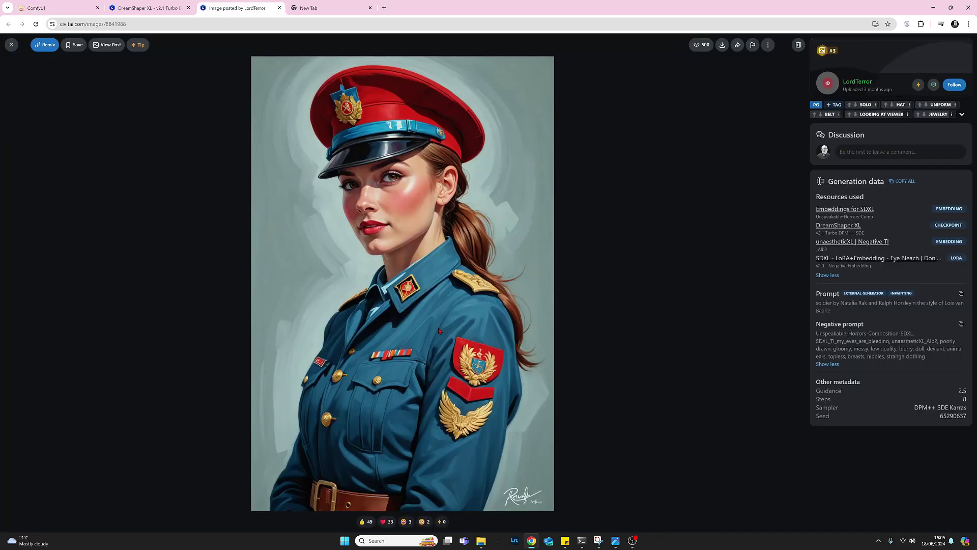
- Back in ComfyUI, show the Colors submenu for the Eff. Loader SDXL node
key("ctrl+1")
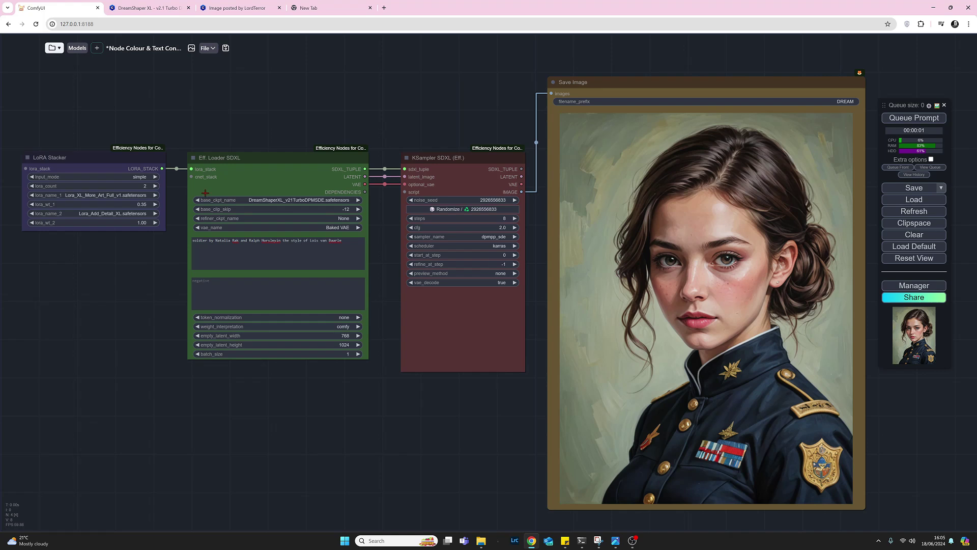
left_click(234, 175)
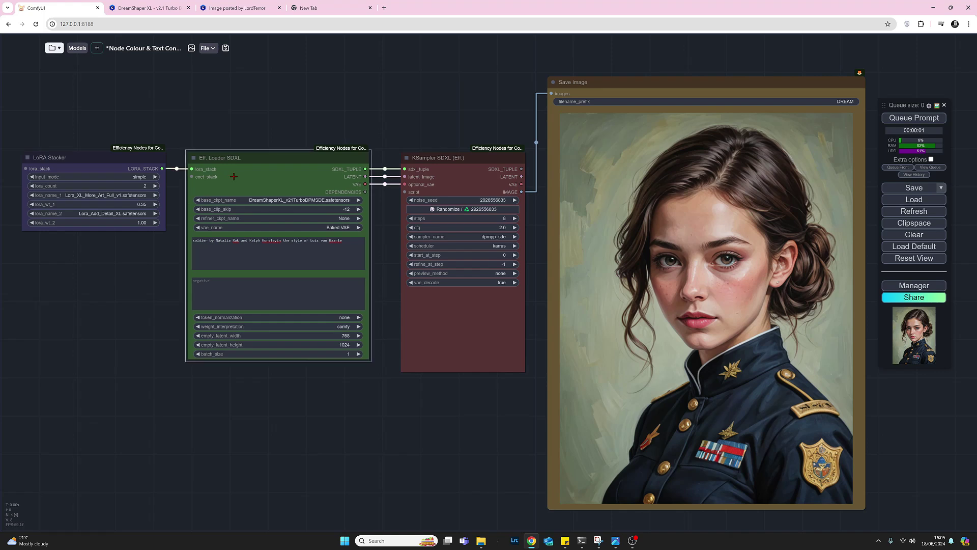
right_click(234, 178)
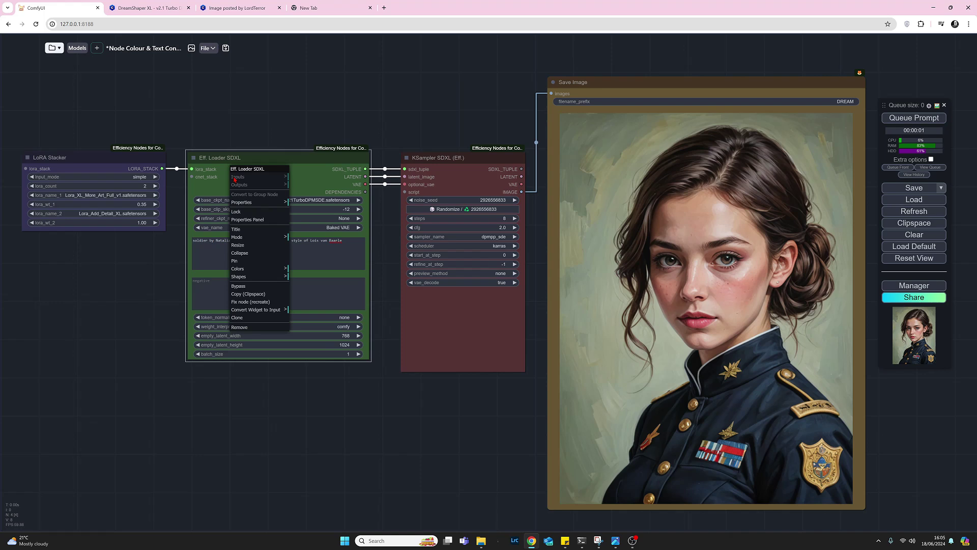
left_click(239, 269)
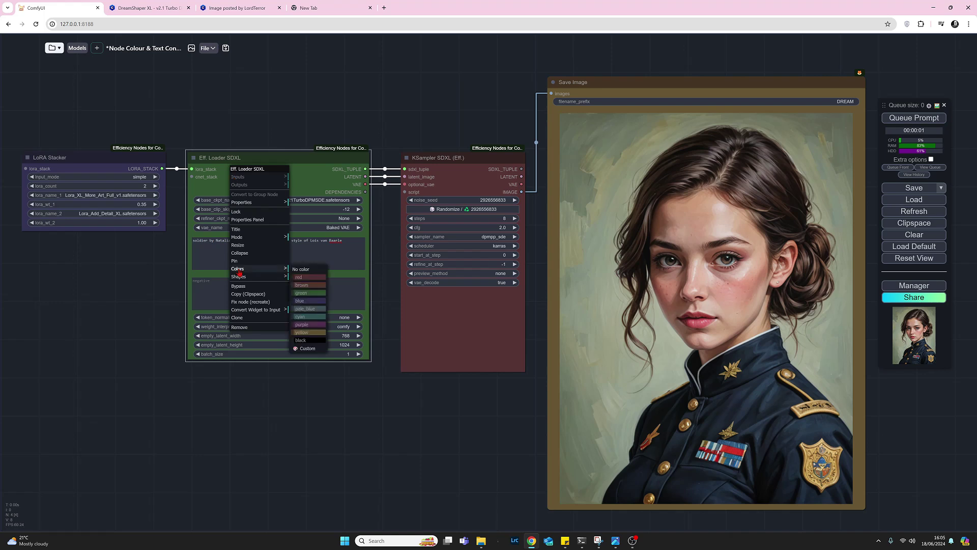
- Open a Custom colour picker, shift the hue toward purple, cycle HSL/HEX/RGB, and start the eyedropper
left_click(308, 349)
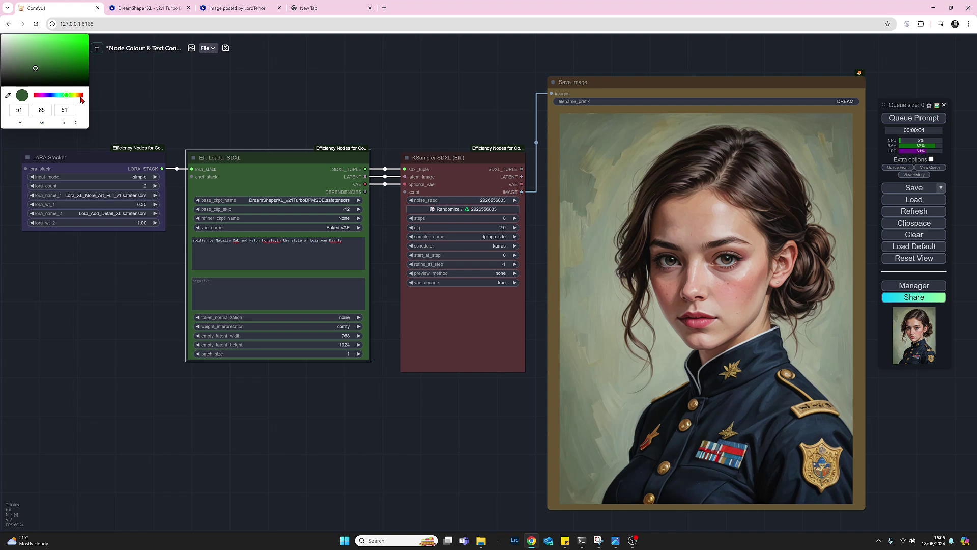
left_click_drag(81, 99, 48, 109)
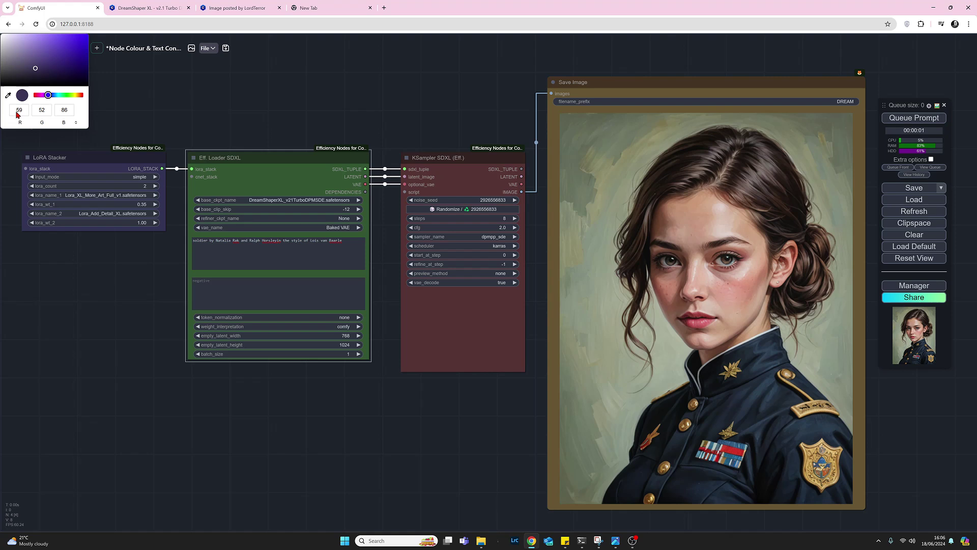
left_click(72, 122)
left_click(24, 126)
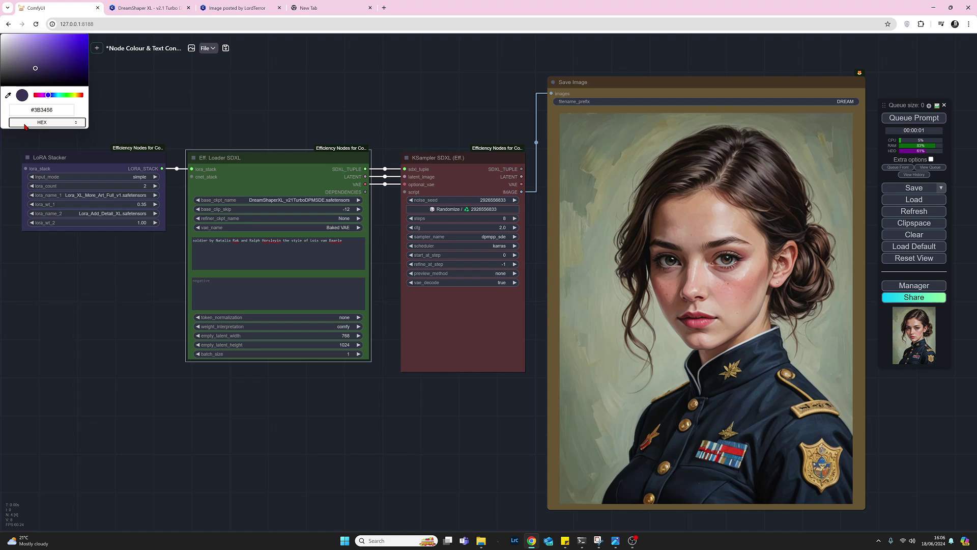
left_click(24, 125)
left_click(7, 96)
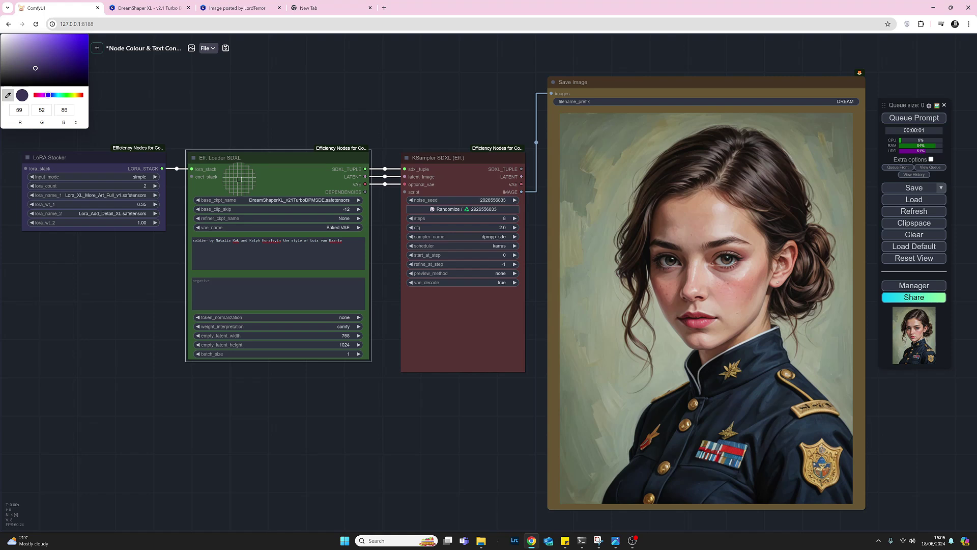
- Apply the sampled purple to Eff. Loader SDXL, then colour LoRA Stacker and KSampler near-white (252,252,252)
left_click(108, 167)
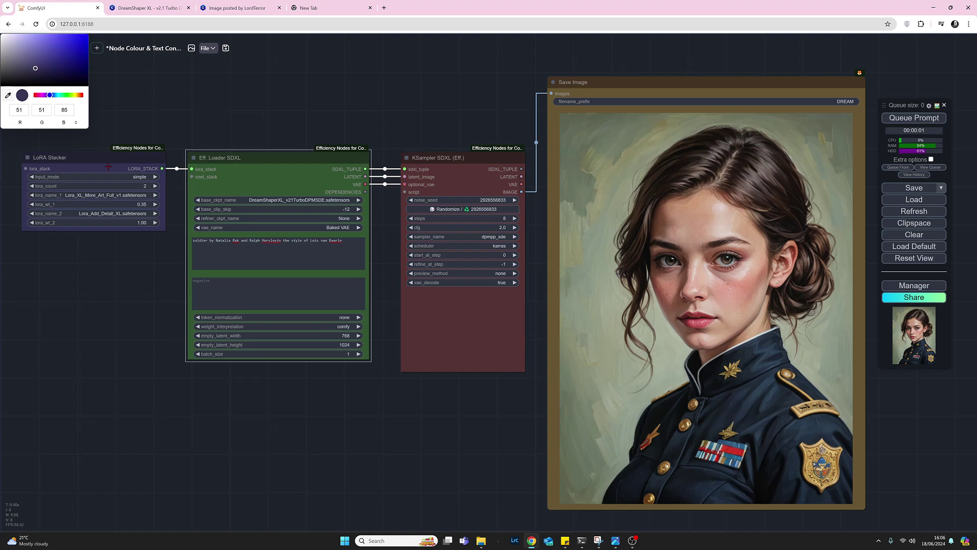
left_click(106, 160)
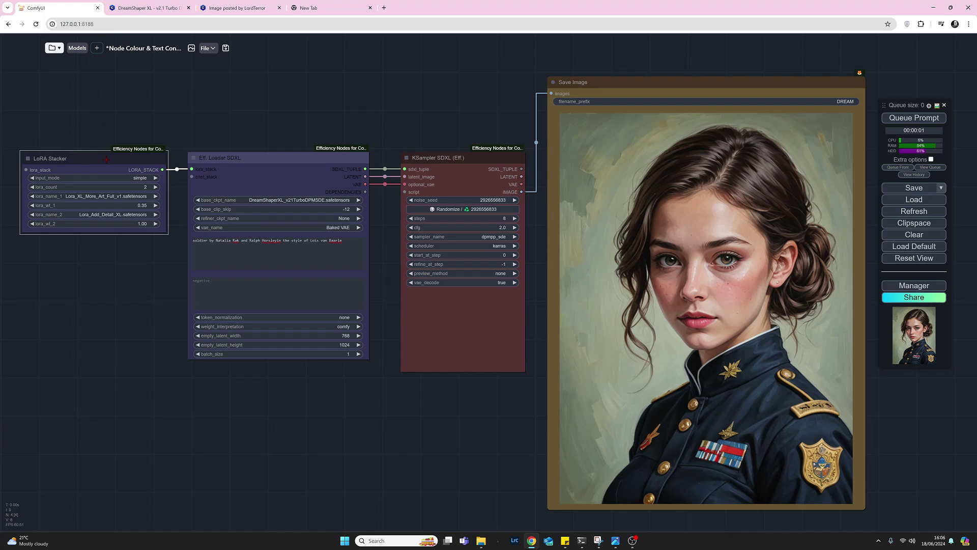
right_click(138, 153)
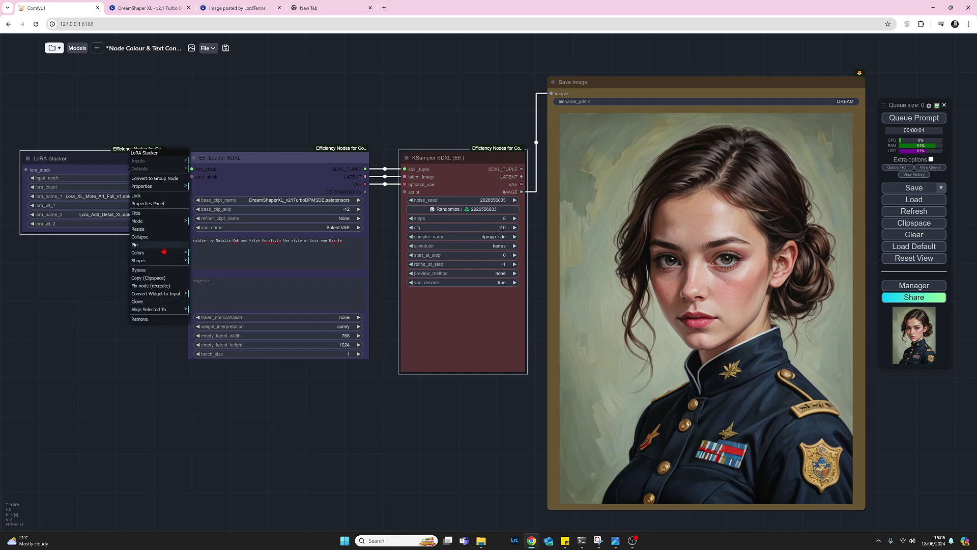
left_click(156, 254)
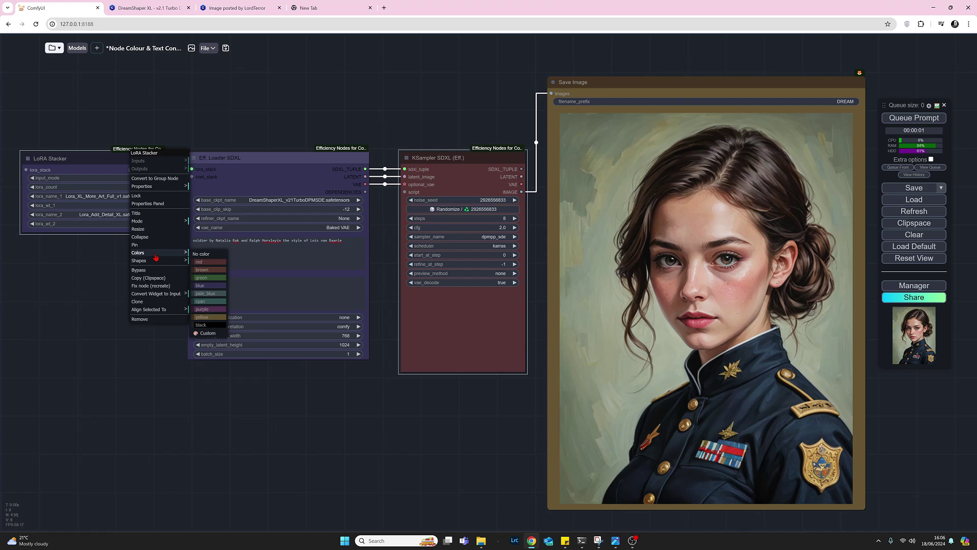
left_click(207, 333)
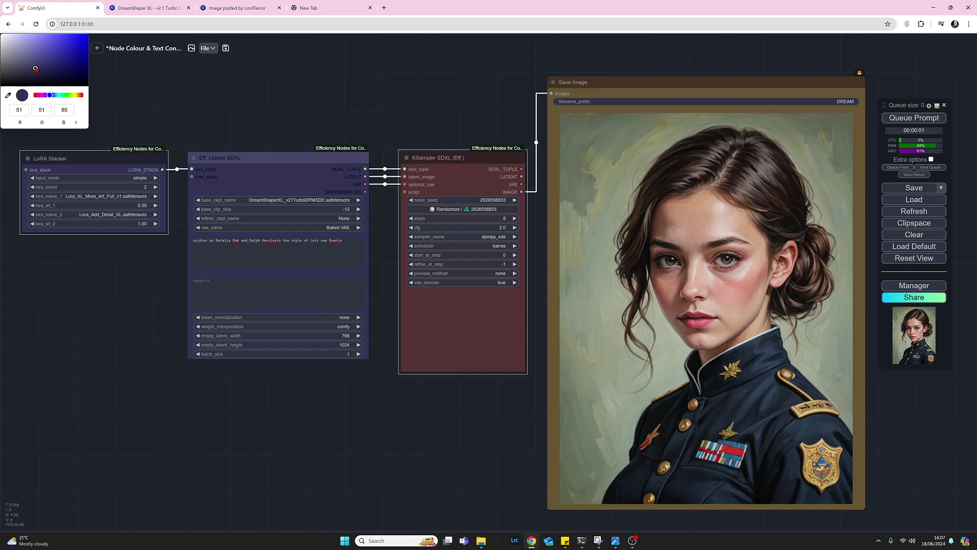
left_click_drag(36, 69, 2, 35)
left_click(1, 36)
left_click(2, 35)
left_click(84, 304)
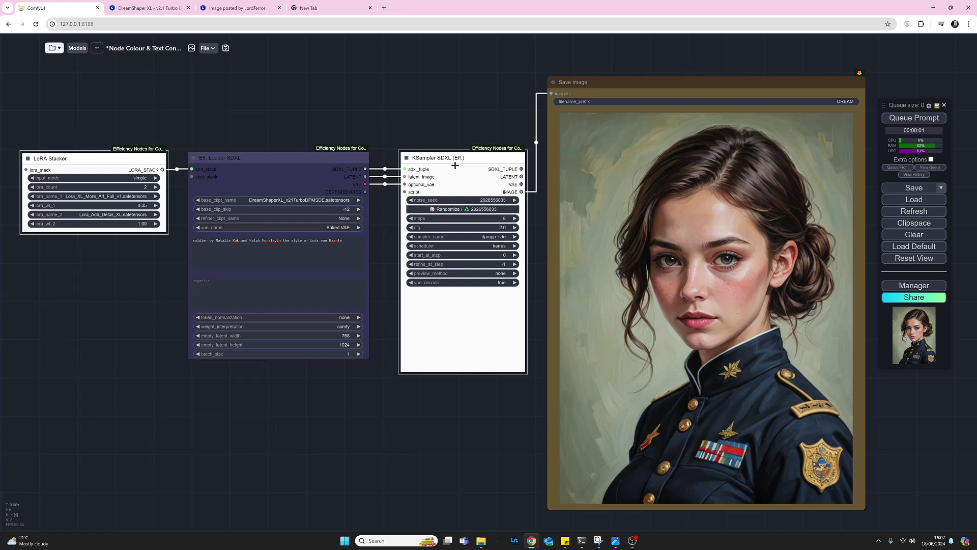
- Select Eff. Loader SDXL and Save Image and give both a custom black colour (0, 0, 0)
key("ctrl+i")
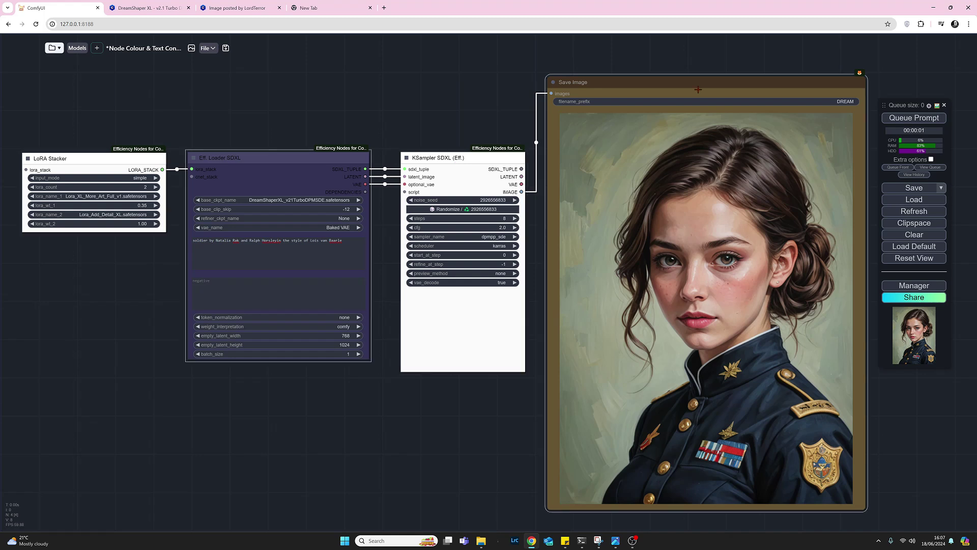
right_click(263, 174)
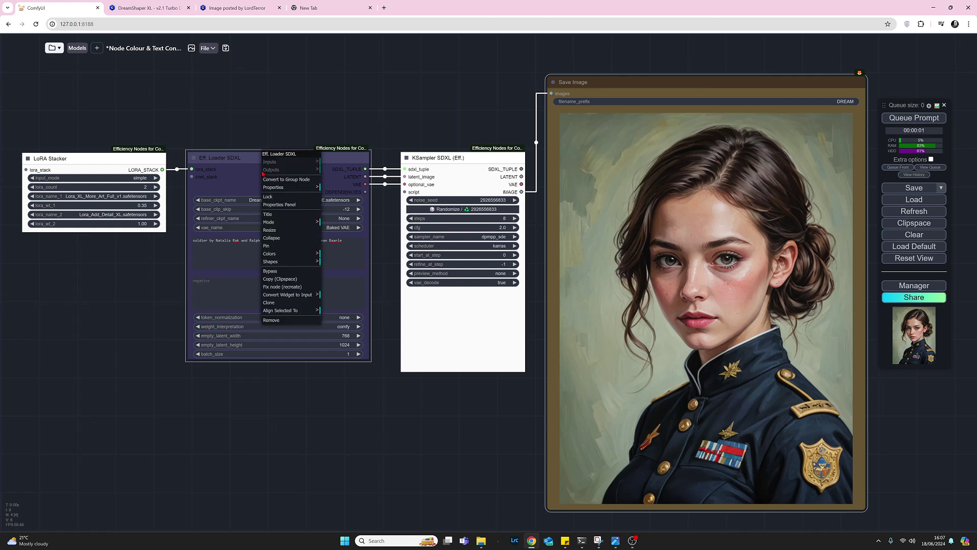
left_click(271, 253)
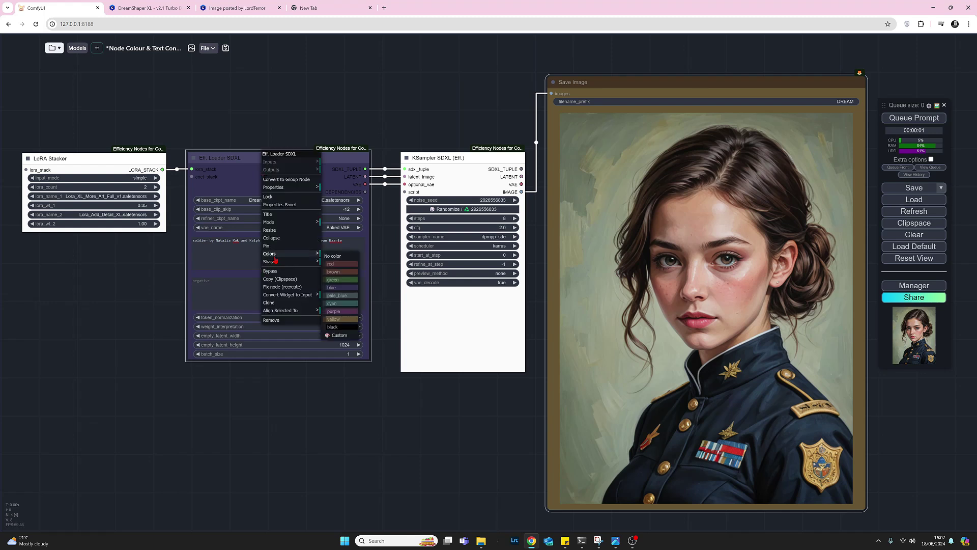
left_click(339, 335)
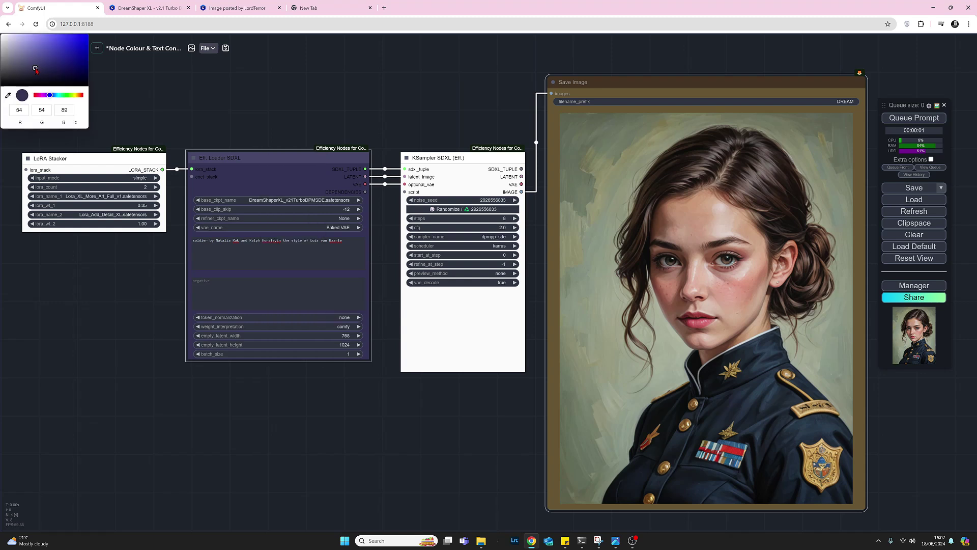
left_click_drag(35, 69, 1, 89)
left_click(1, 90)
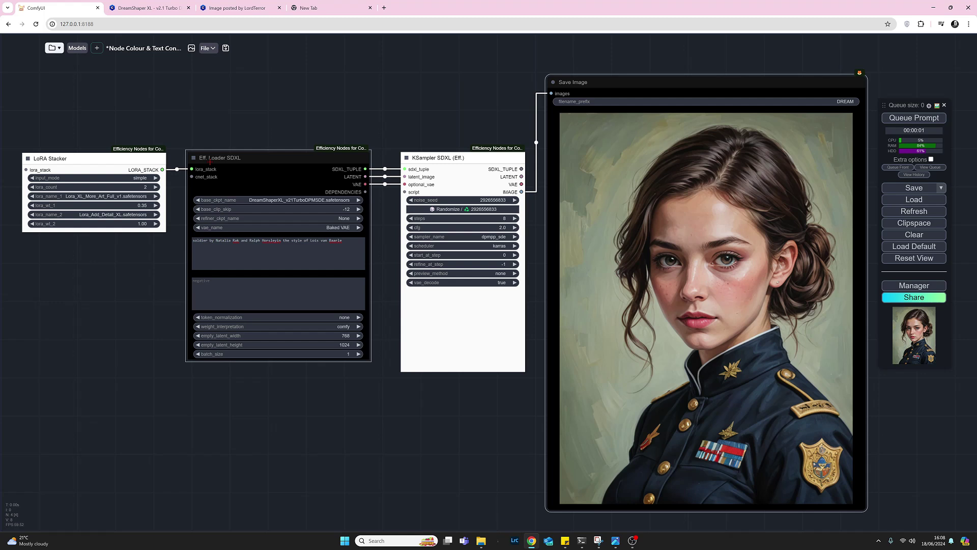
key("Escape")
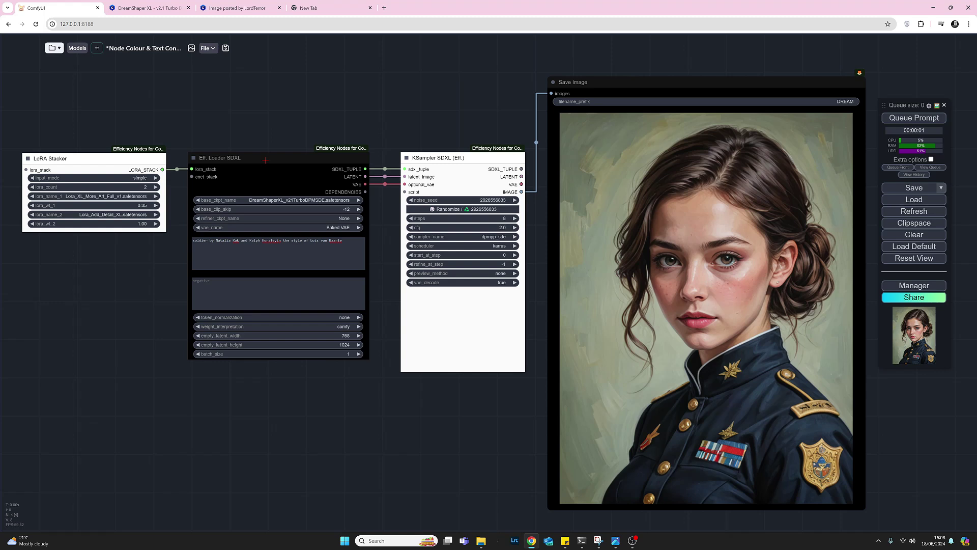
- Open the Custom colour picker for the KSampler SDXL (Eff.) node, showing RGB 252, 252, 252
right_click(462, 171)
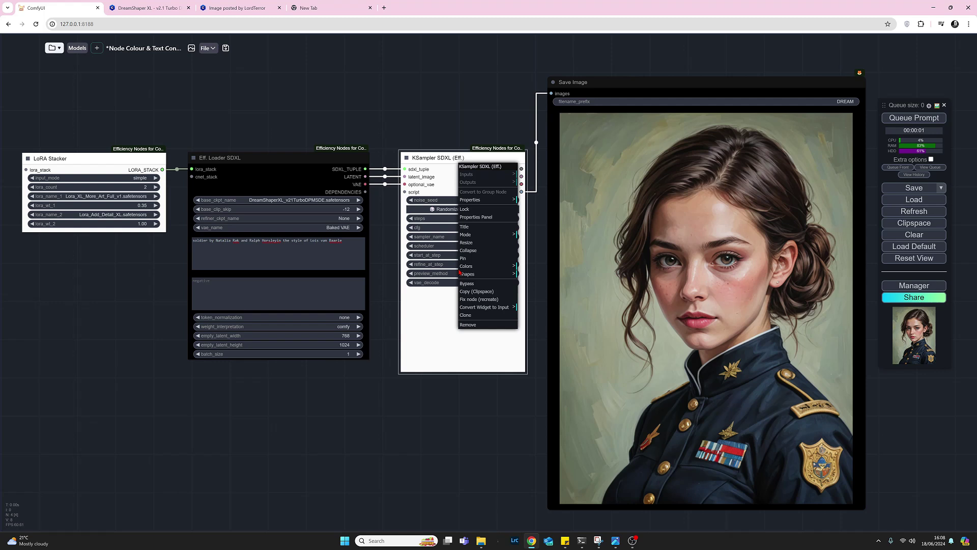
mouse_move(466, 266)
left_click(543, 353)
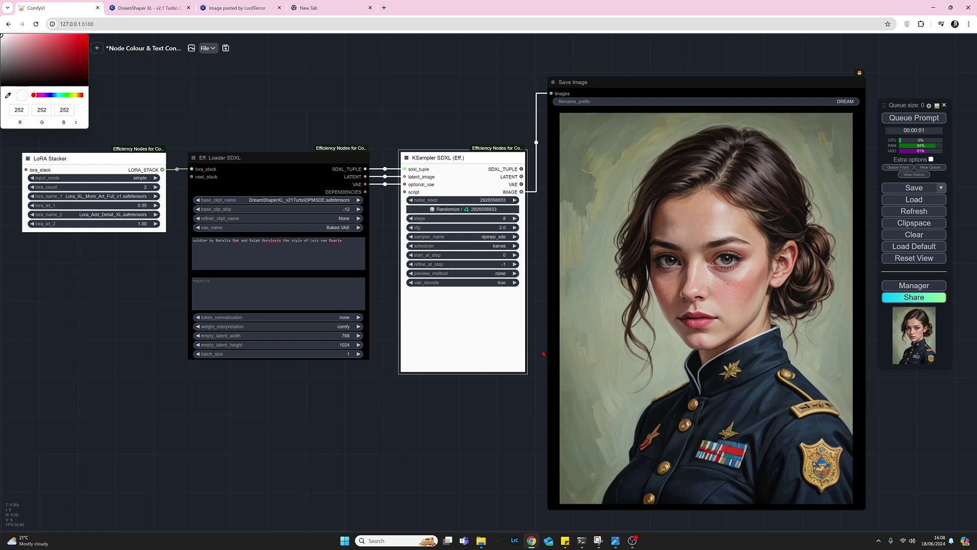